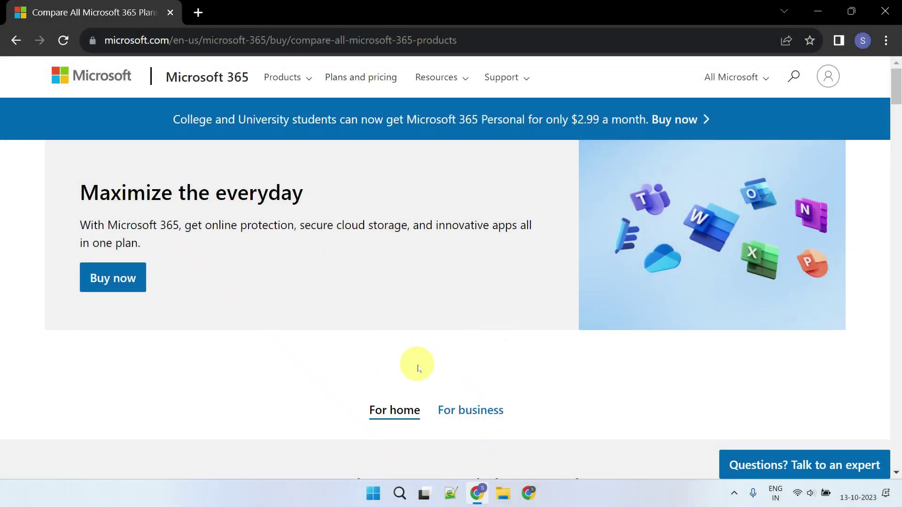
# - Scroll down the Microsoft 365 plan comparison page toward Word for the web
pyautogui.scroll(-10, 418, 368)
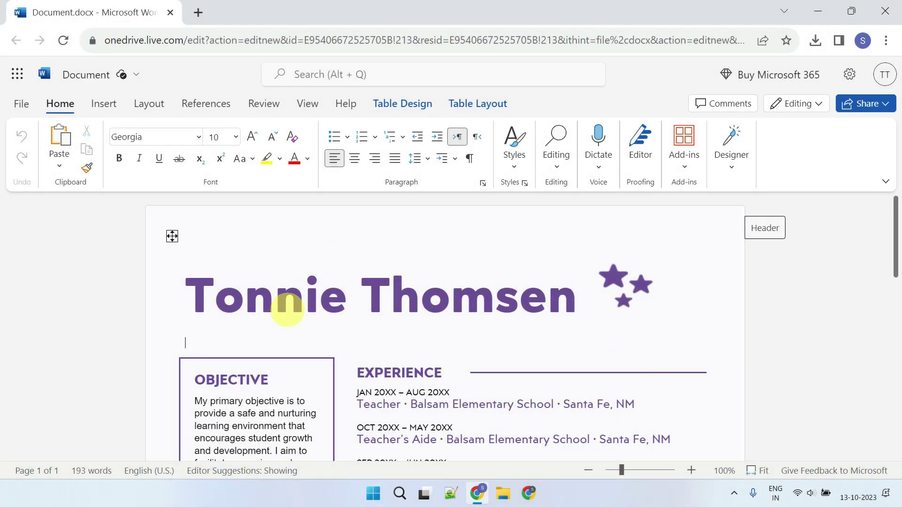
# - Replace the resume's large name heading with the new person's full name
pyautogui.tripleClick(562, 301)
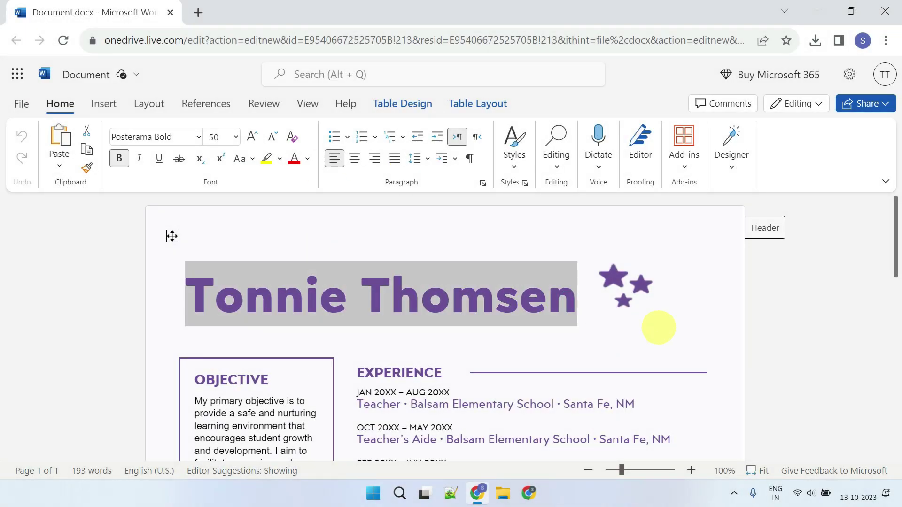
pyautogui.write('Jhon Smi')
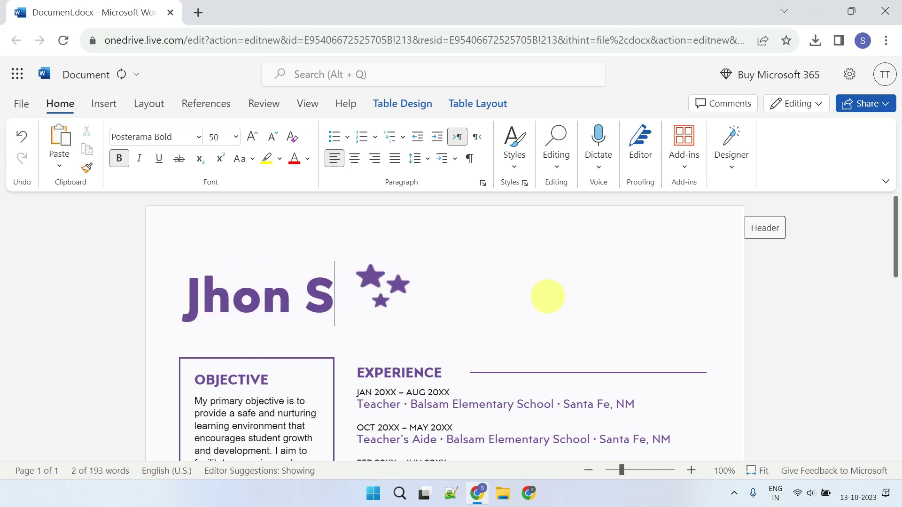
pyautogui.write('th')
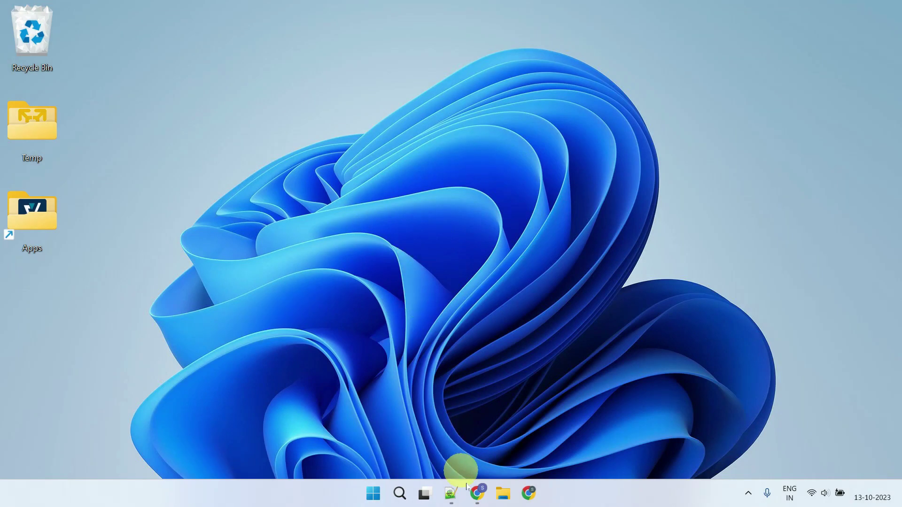
# - Open Chrome and load office.com
pyautogui.click(475, 492)
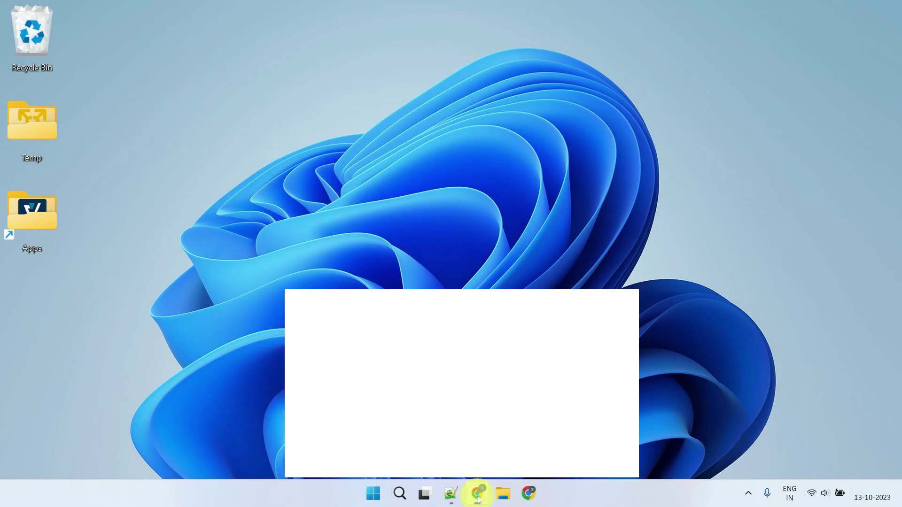
pyautogui.click(213, 41)
pyautogui.write('office.com')
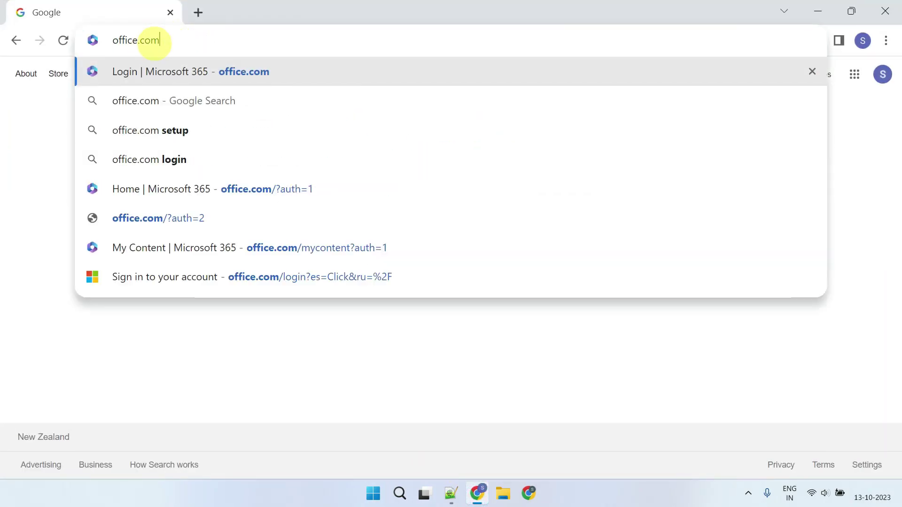
pyautogui.press('Return')
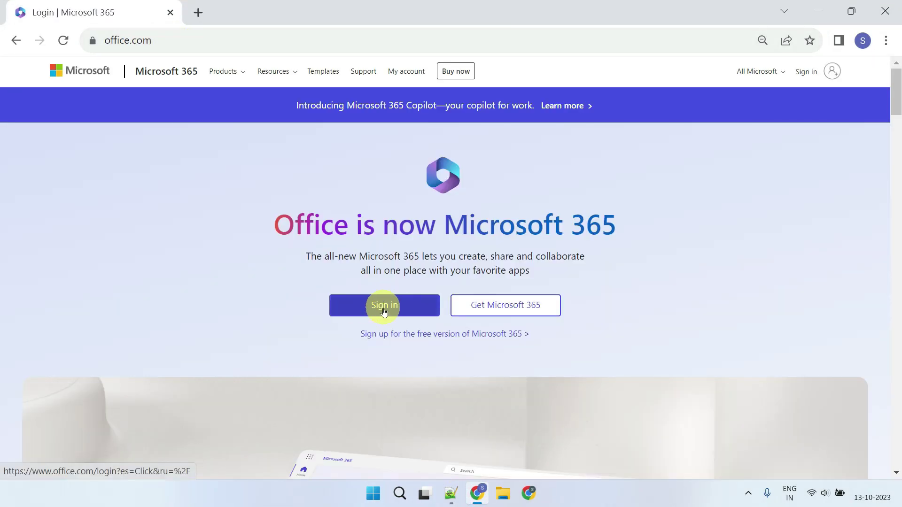
# - Sign in to Microsoft 365 with the account e-mail and password
pyautogui.click(395, 306)
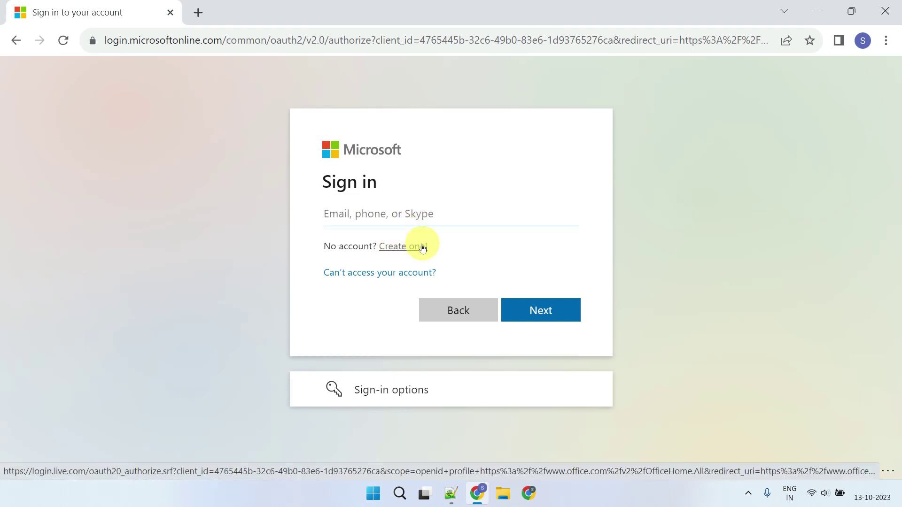
pyautogui.click(373, 213)
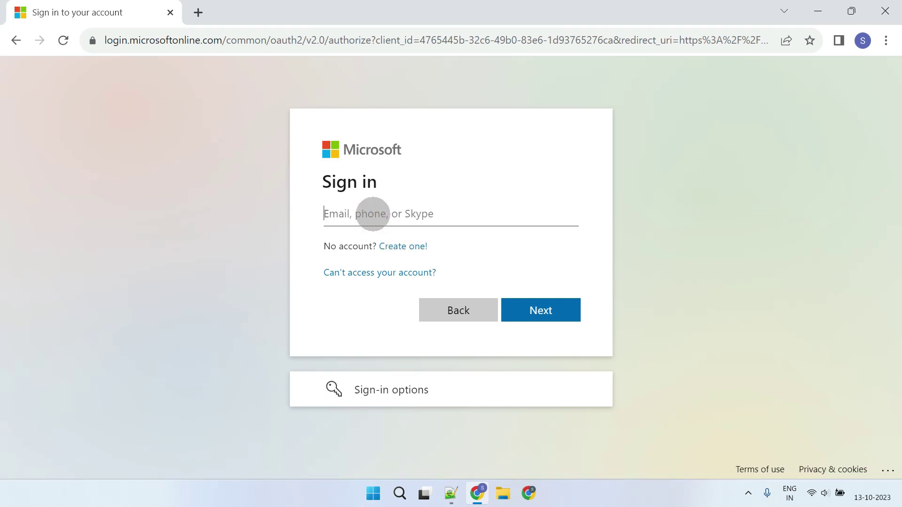
pyautogui.hotkey('ctrl', 'v')
pyautogui.click(543, 311)
pyautogui.click(338, 255)
pyautogui.hotkey('ctrl', 'v')
pyautogui.click(540, 348)
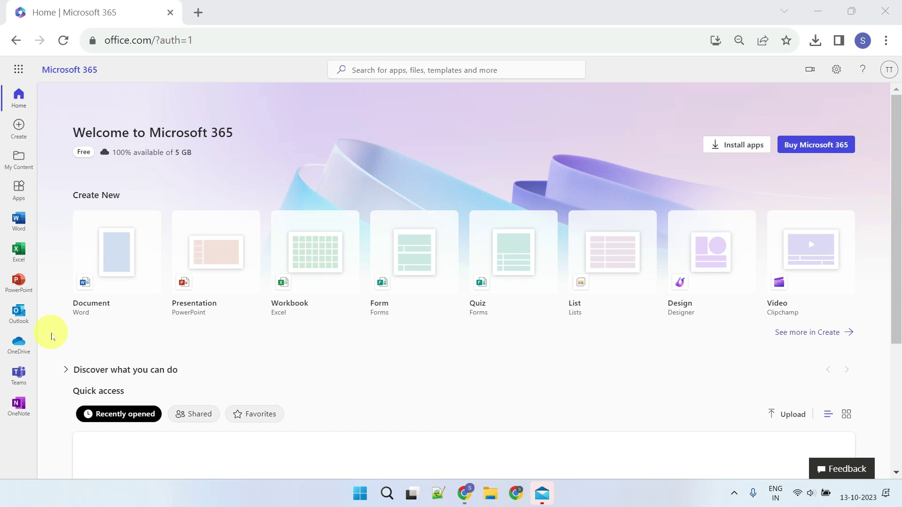
# - Start a new blank Word document and keep the classic ribbon layout
pyautogui.click(25, 221)
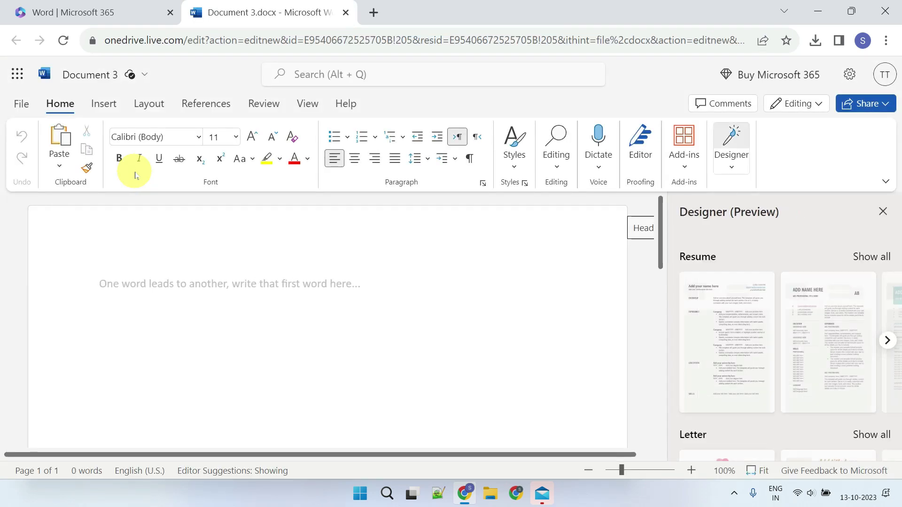
pyautogui.click(885, 182)
pyautogui.click(870, 227)
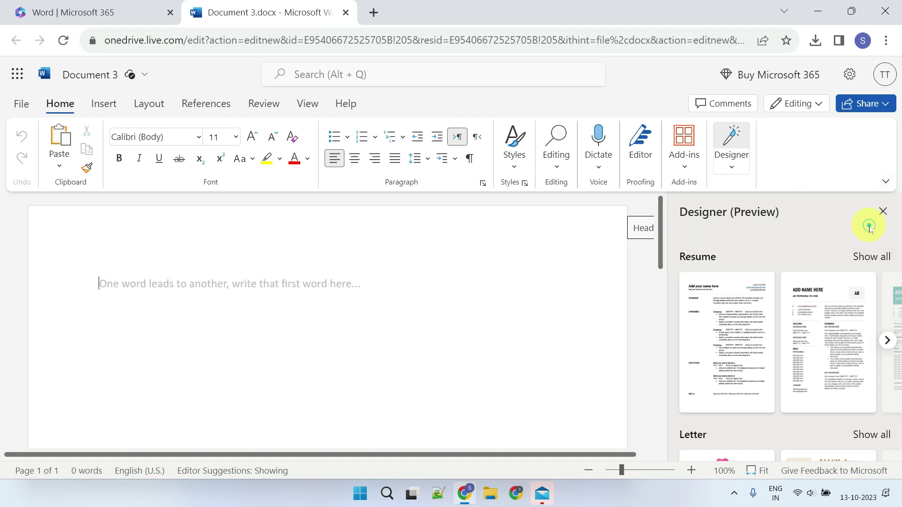
# - Rename the document to 'Resume'
pyautogui.click(145, 75)
pyautogui.click(127, 139)
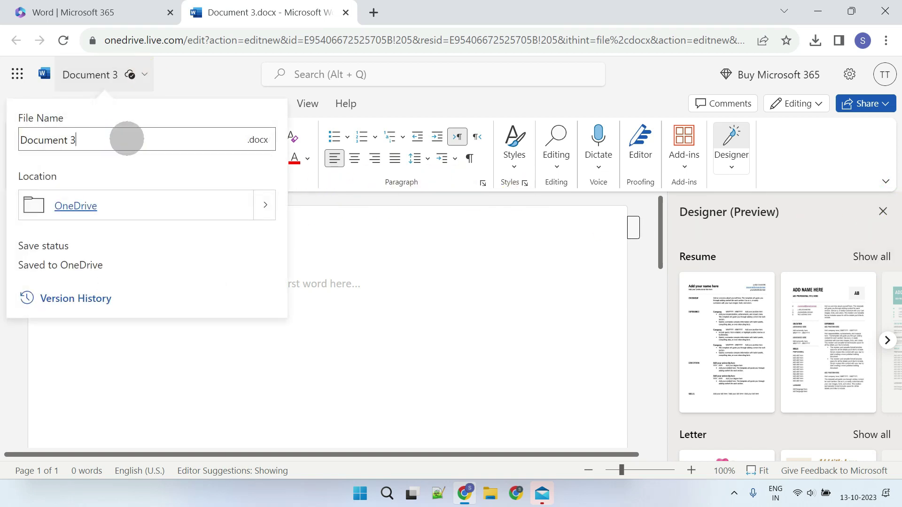
pyautogui.hotkey('ctrl', 'a')
pyautogui.write('Resume')
pyautogui.click(376, 258)
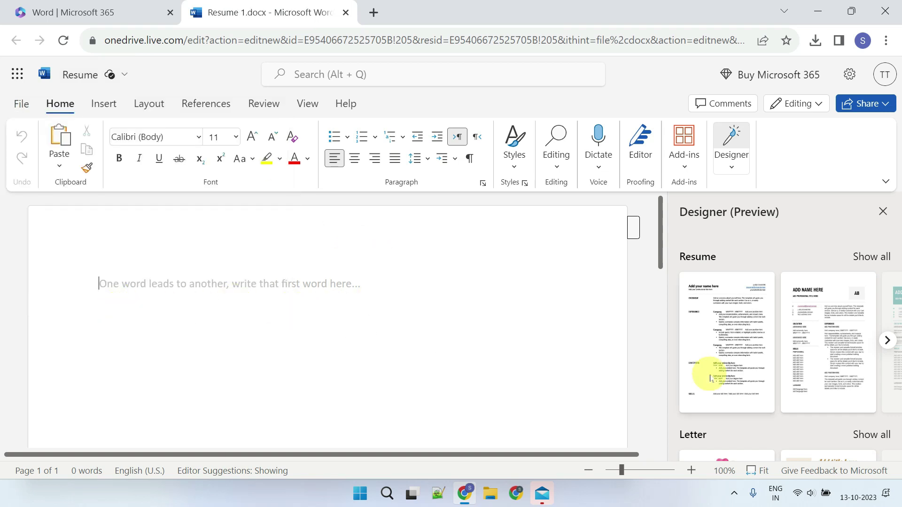
# - Apply the first Designer resume template and replace 'Add your name here' with the person's name
pyautogui.click(735, 344)
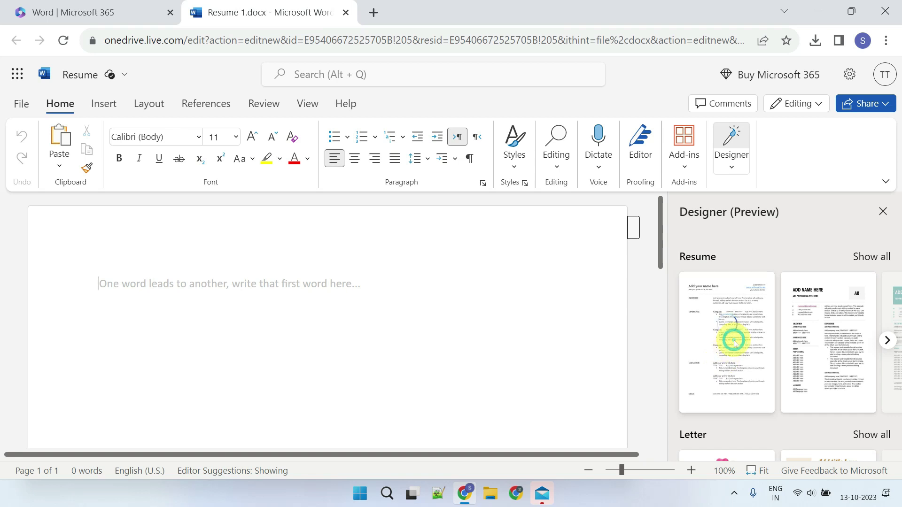
pyautogui.click(882, 211)
pyautogui.click(60, 104)
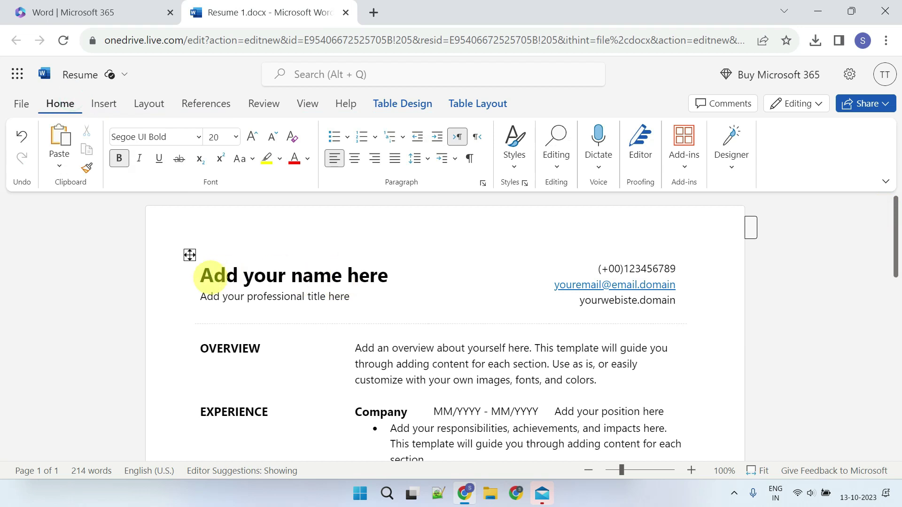
pyautogui.moveTo(209, 275); pyautogui.dragTo(389, 276)
pyautogui.write('Jhon Smith')
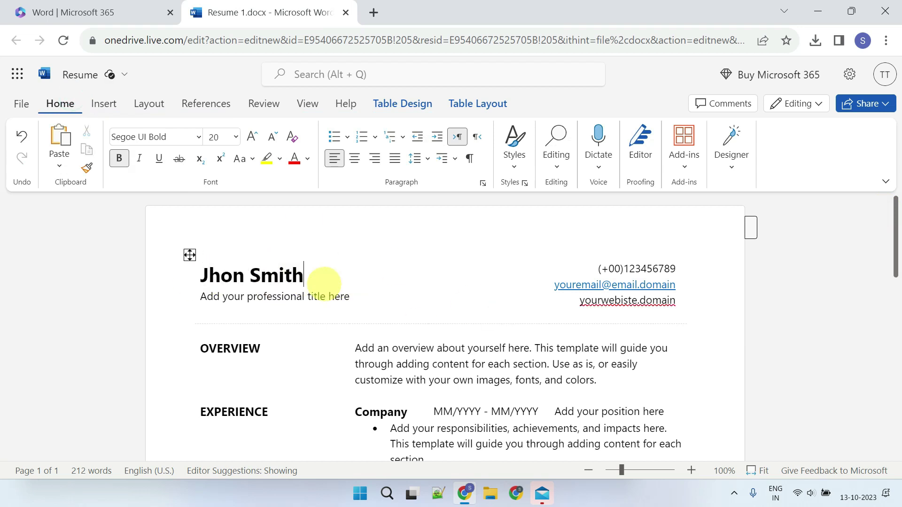
# - Download a copy of Resume 1.docx and show it in the Downloads folder
pyautogui.click(21, 102)
pyautogui.click(62, 288)
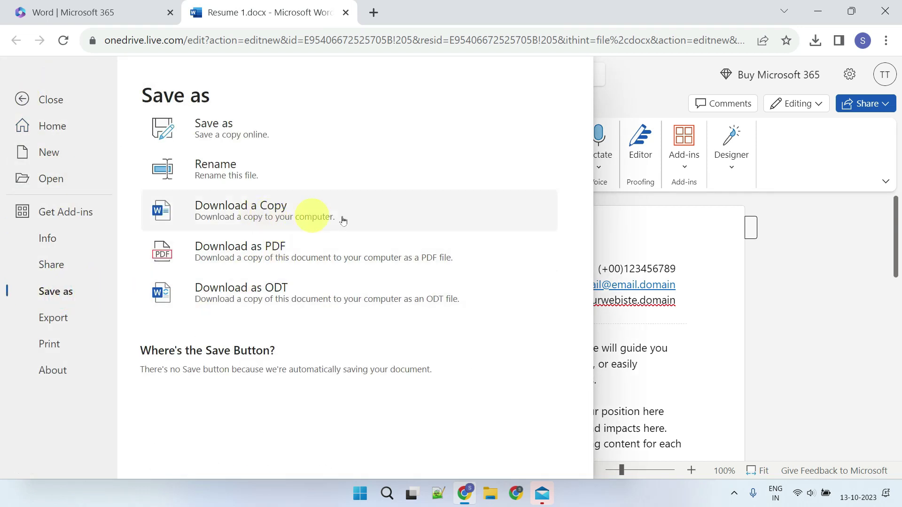
pyautogui.click(316, 220)
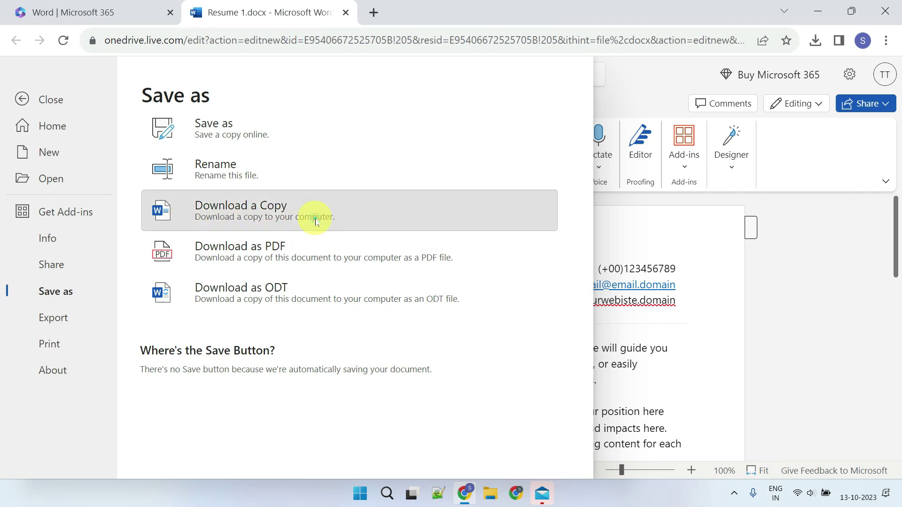
pyautogui.click(432, 296)
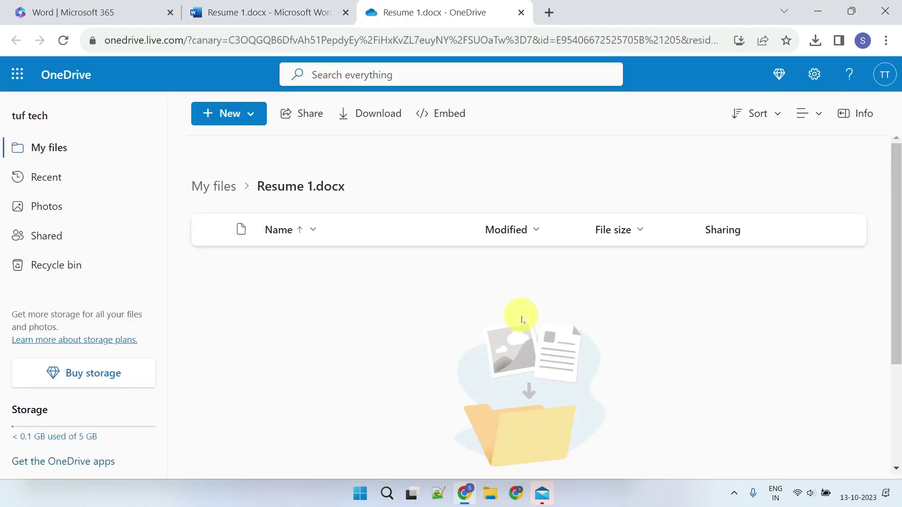
pyautogui.click(781, 72)
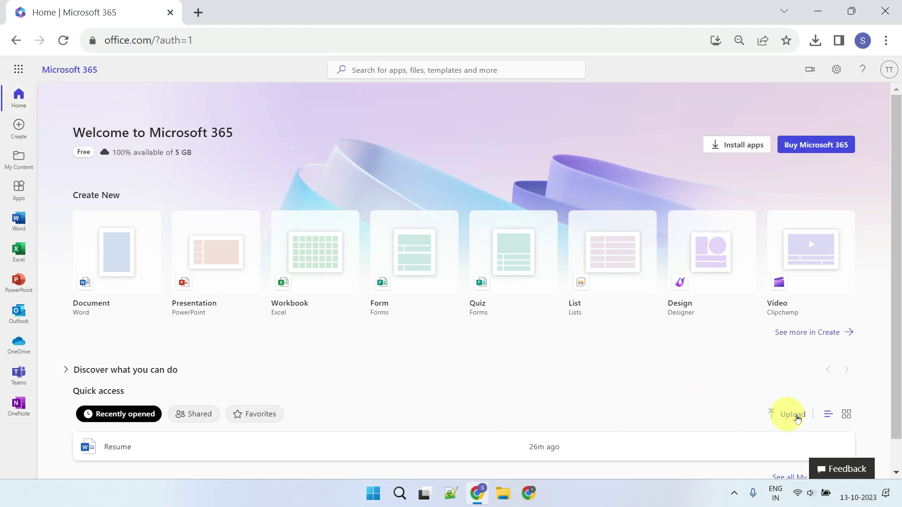
# - Upload the Climate Change & Global Warming file from the desktop to Microsoft 365
pyautogui.click(784, 416)
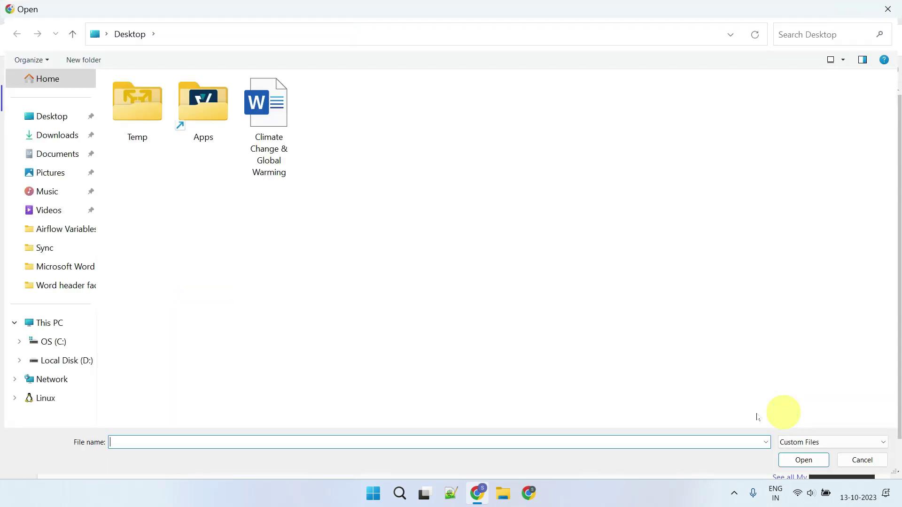
pyautogui.doubleClick(272, 112)
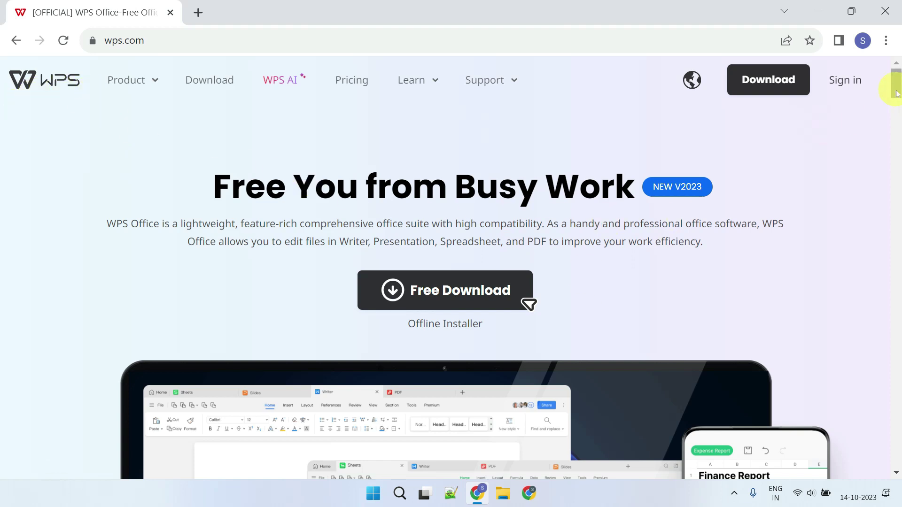
# - Scroll wps.com down to the Finance Report mockup and back up
pyautogui.scroll(-5, 896, 94)
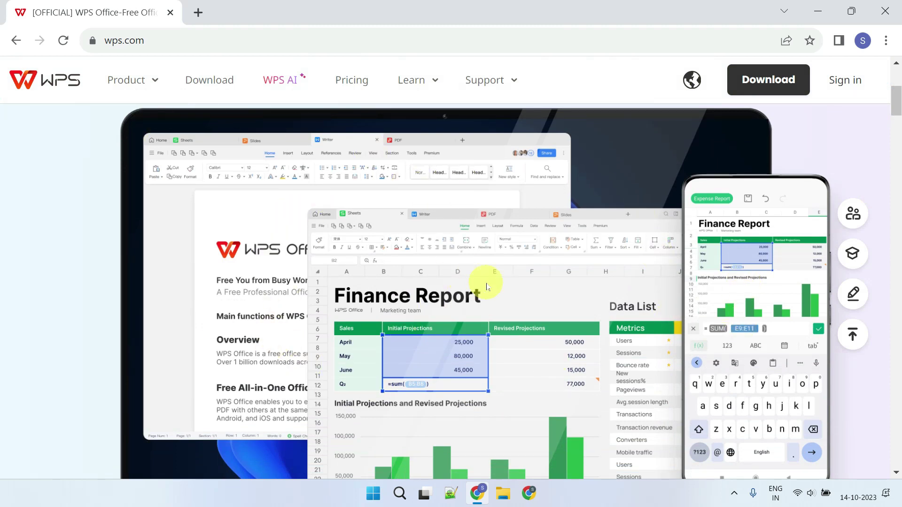
pyautogui.scroll(5, 484, 284)
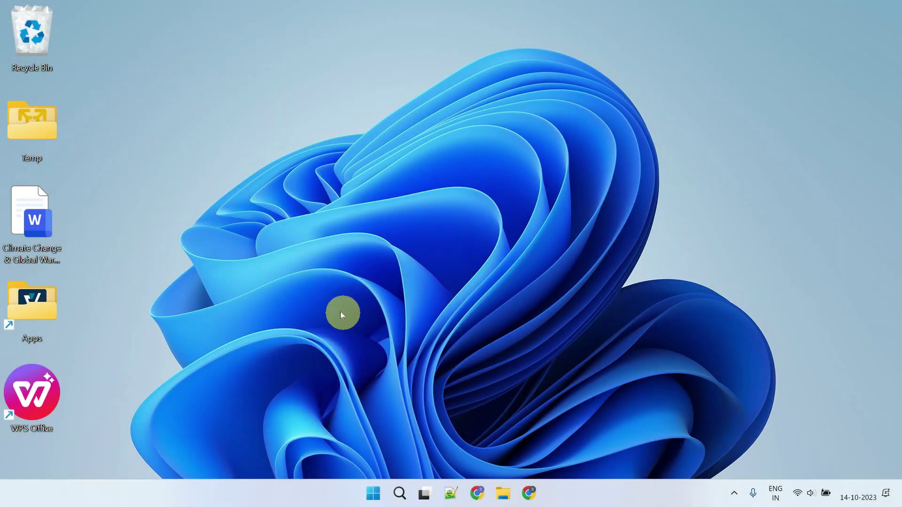
# - Launch WPS Office and open Climate Change & Global Warming.docx from the Docs recent files
pyautogui.doubleClick(25, 387)
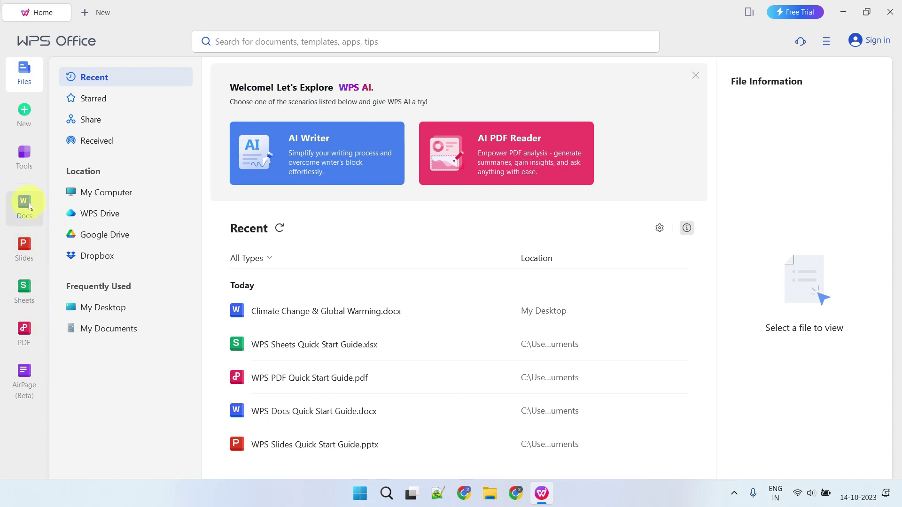
pyautogui.click(24, 202)
pyautogui.doubleClick(87, 208)
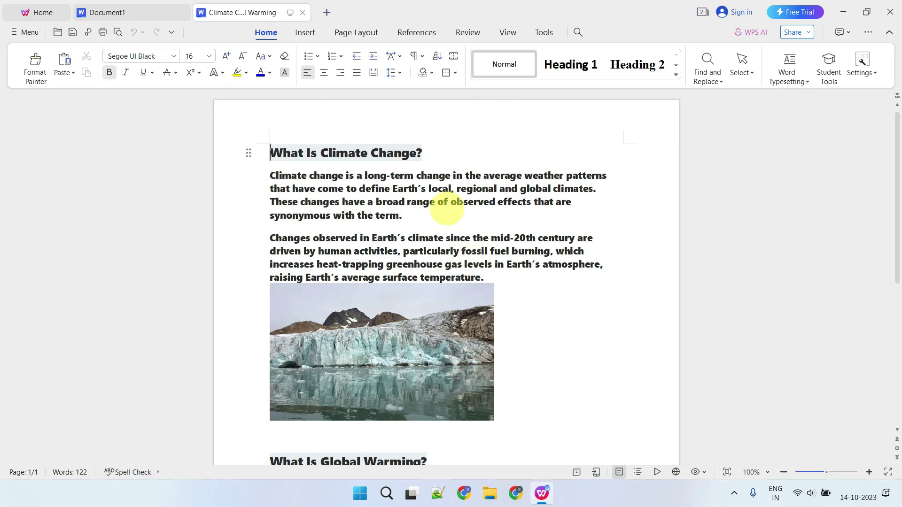
pyautogui.click(37, 12)
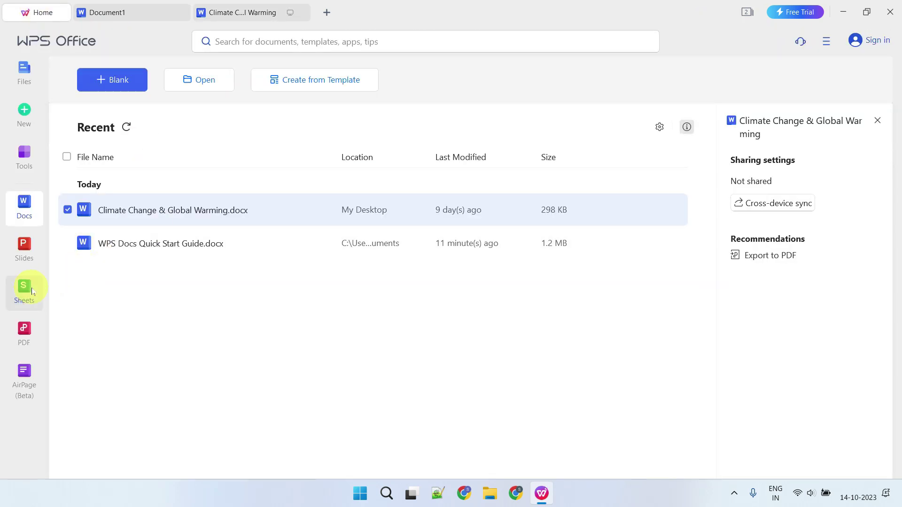
# - Create a blank Book1 spreadsheet and a blank Presentation1 slideshow in WPS Office
pyautogui.click(24, 288)
pyautogui.click(117, 85)
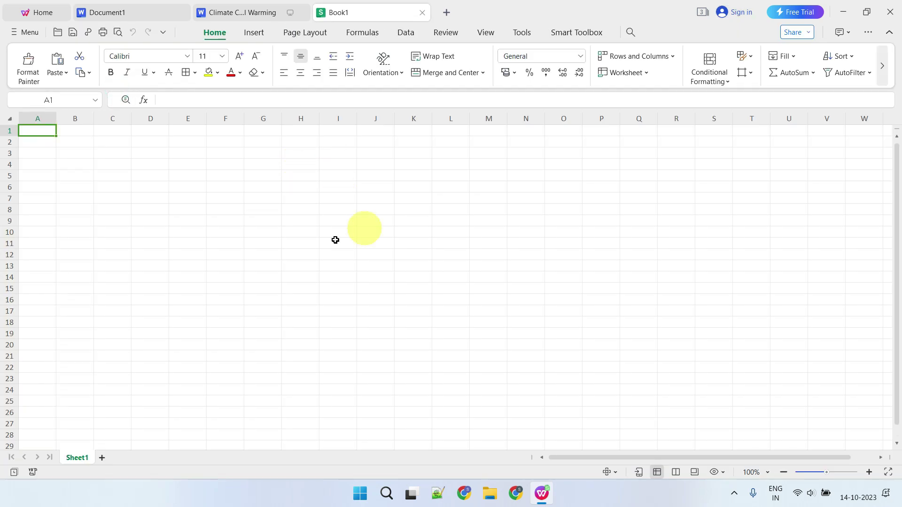
pyautogui.click(41, 12)
pyautogui.click(23, 241)
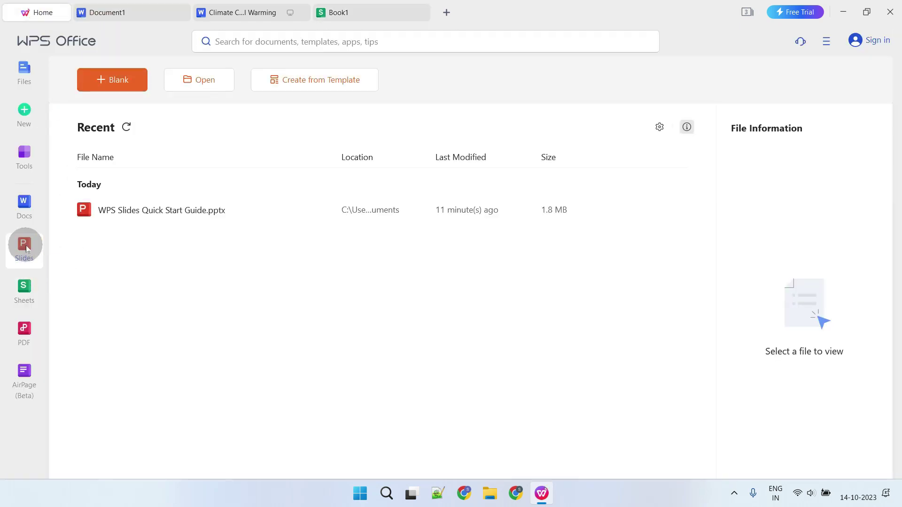
pyautogui.click(117, 86)
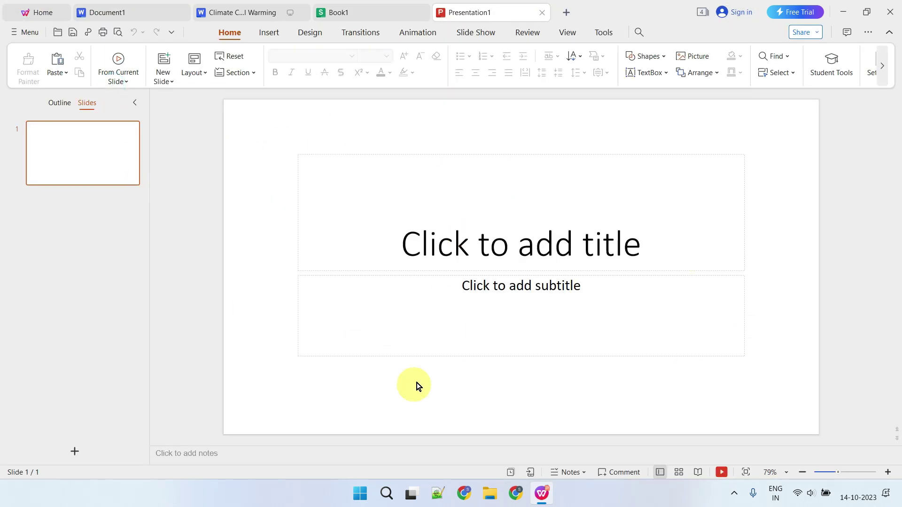